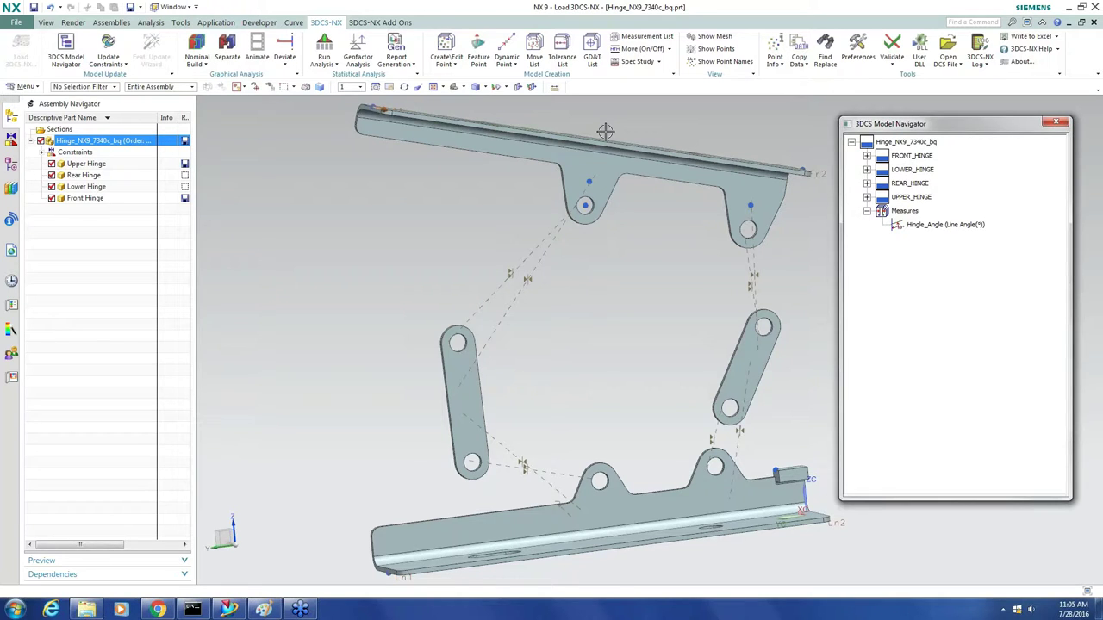
# Step: Make Front Hinge the work part to view its PMI GD&T, then restore the assembly's constraints list
pyautogui.click(964, 225)
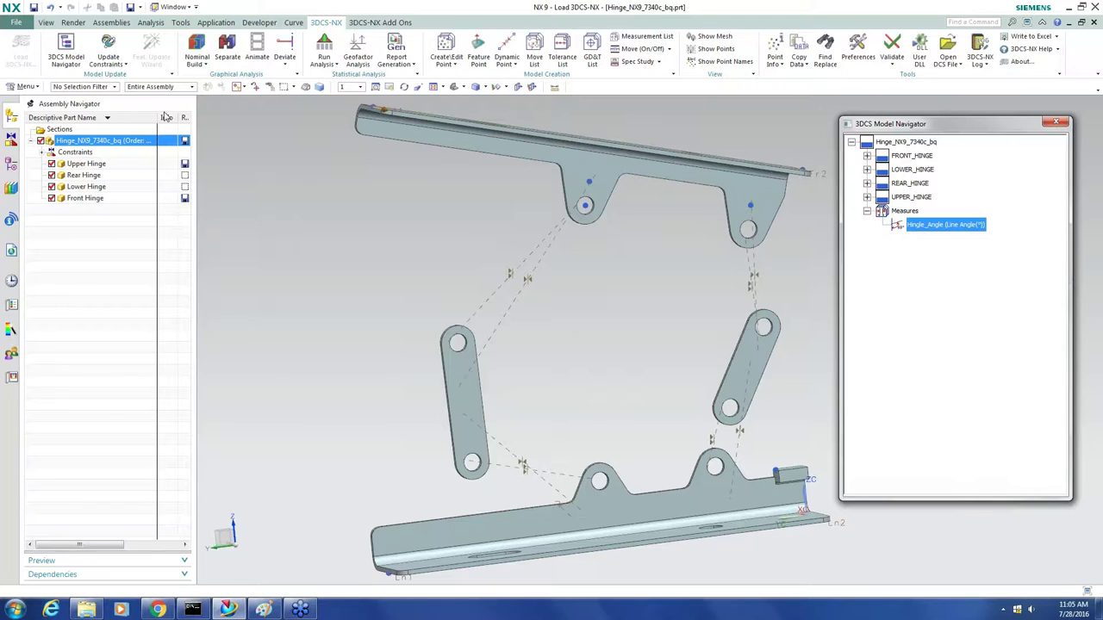
pyautogui.click(94, 200)
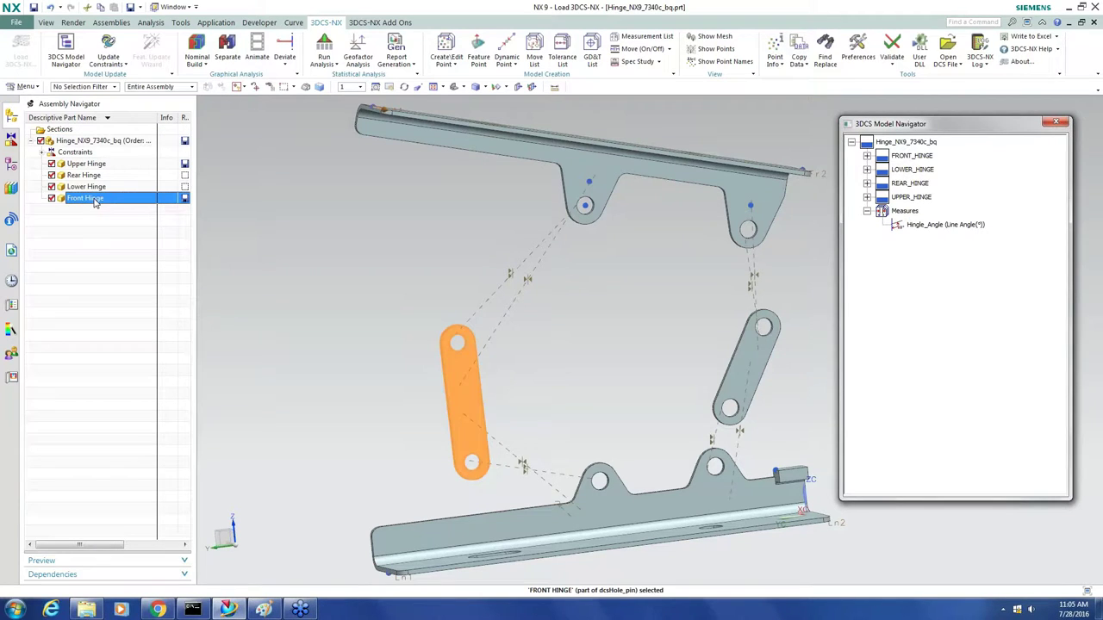
pyautogui.doubleClick(95, 200)
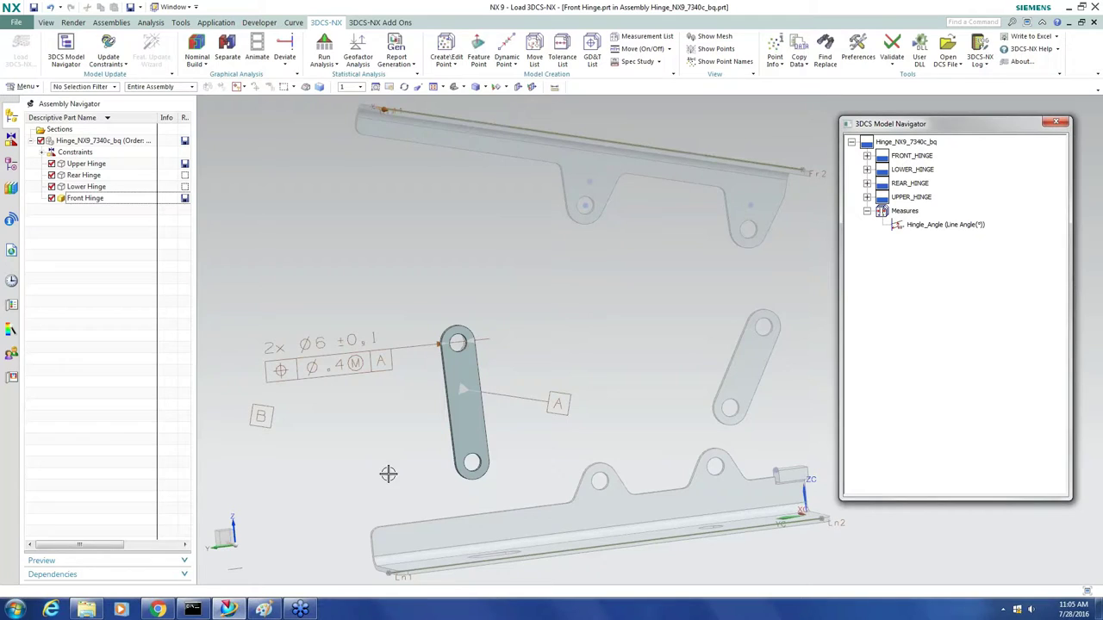
pyautogui.doubleClick(86, 140)
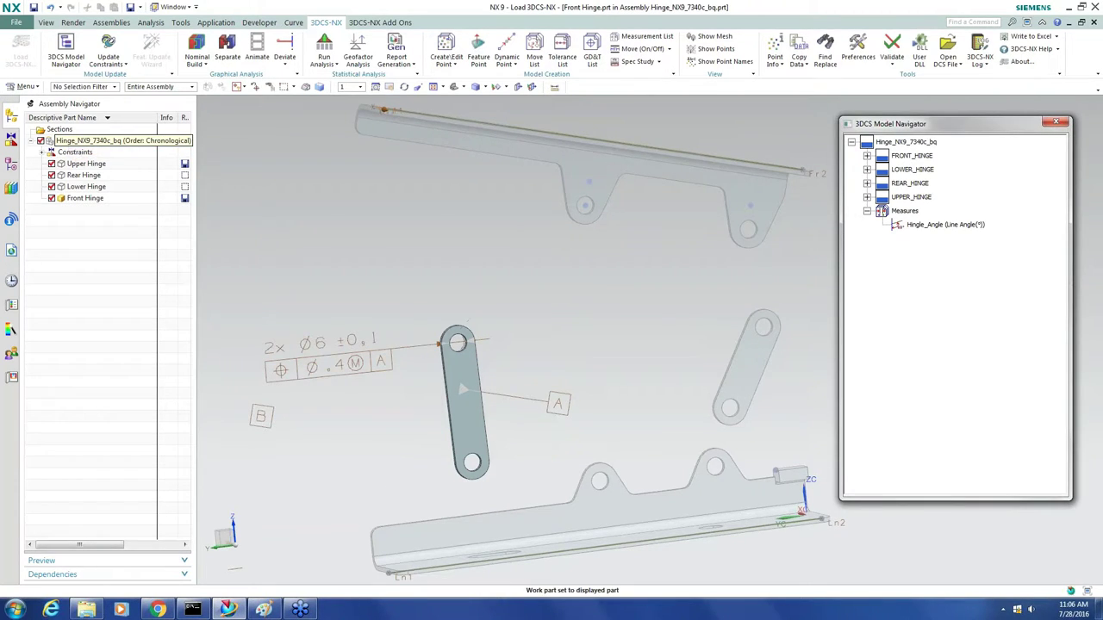
pyautogui.click(45, 153)
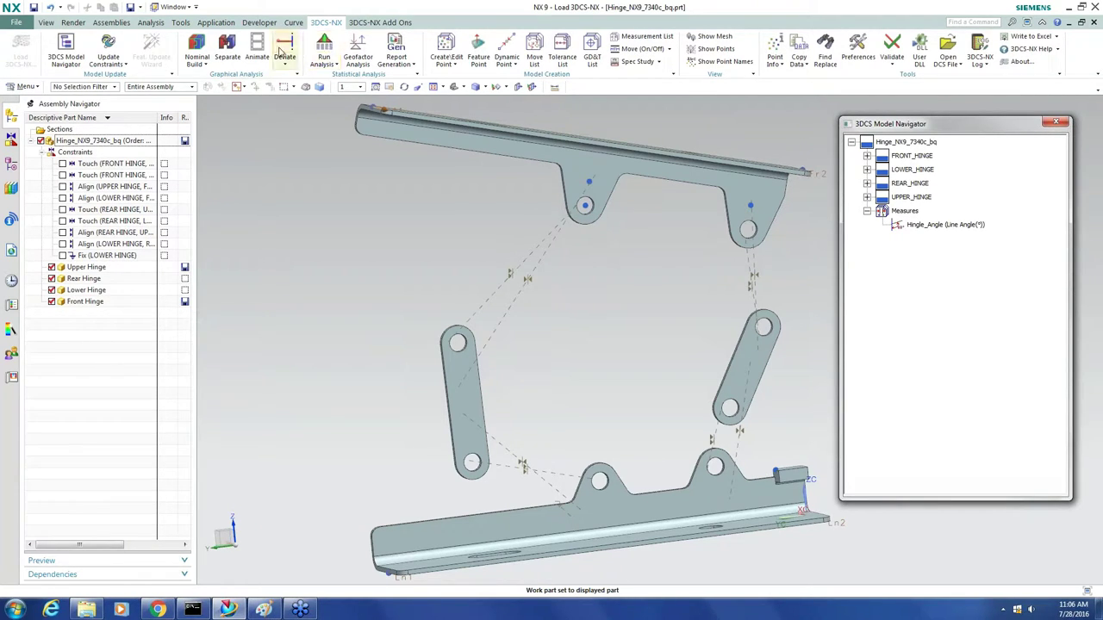
# Step: Run Update PMI-GD&T from Root, expand the four hinge nodes, and close the Model Navigator
pyautogui.click(125, 65)
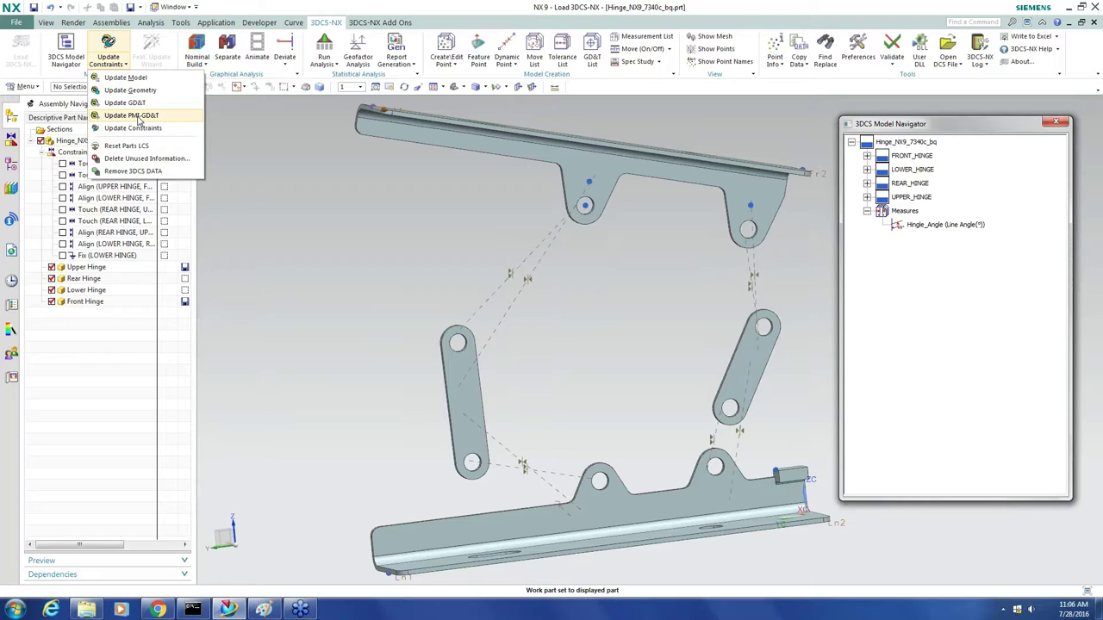
pyautogui.click(138, 119)
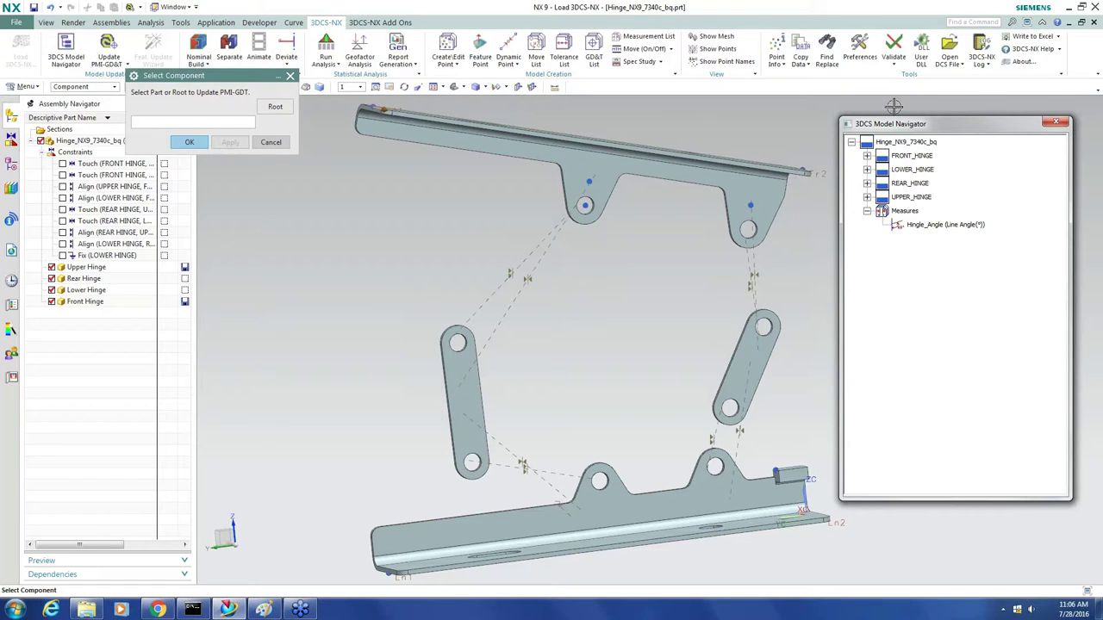
pyautogui.click(868, 198)
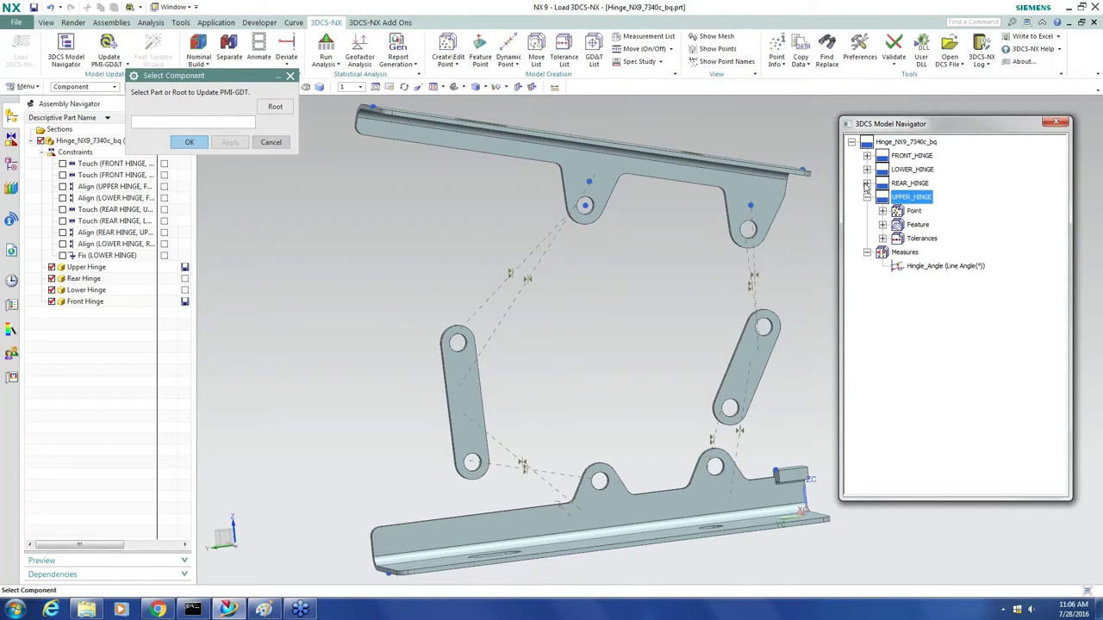
pyautogui.click(867, 183)
pyautogui.click(867, 155)
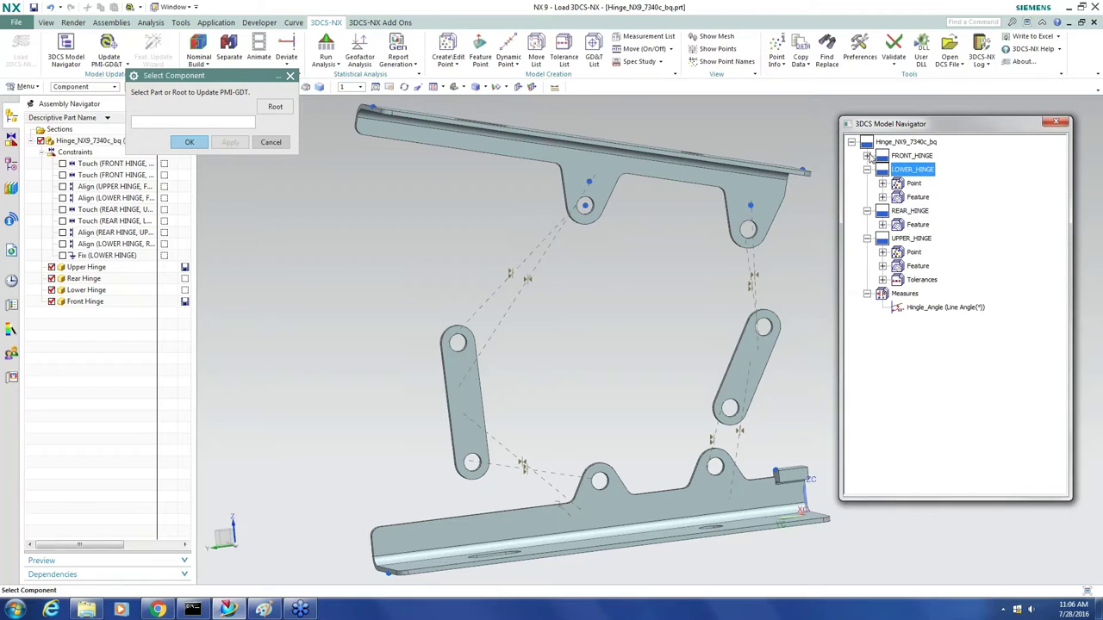
pyautogui.click(867, 182)
pyautogui.click(282, 108)
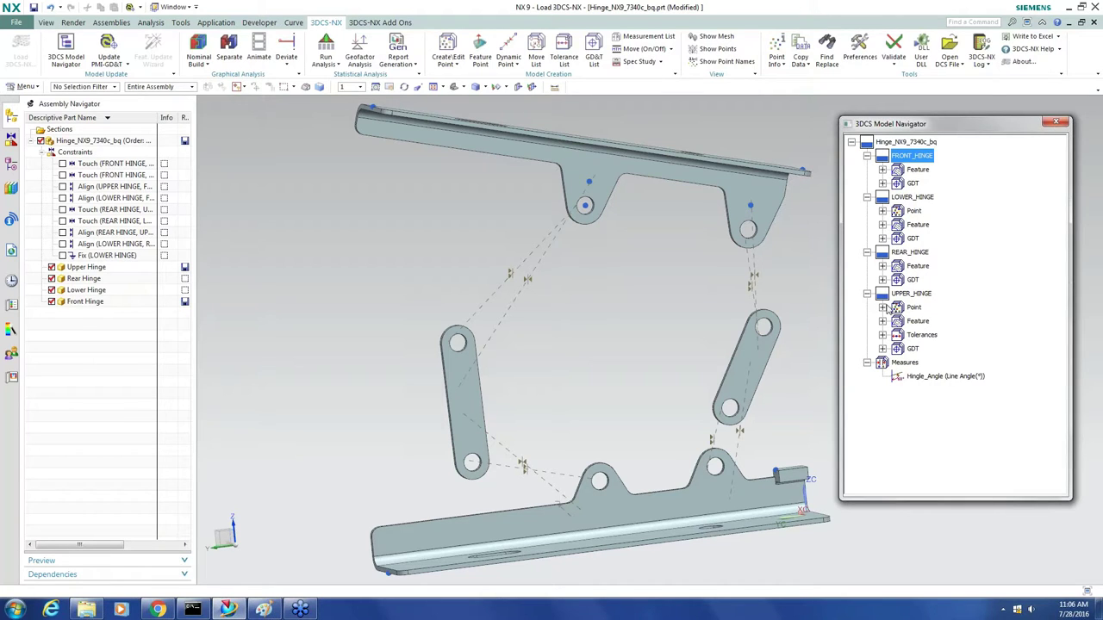
pyautogui.click(1056, 122)
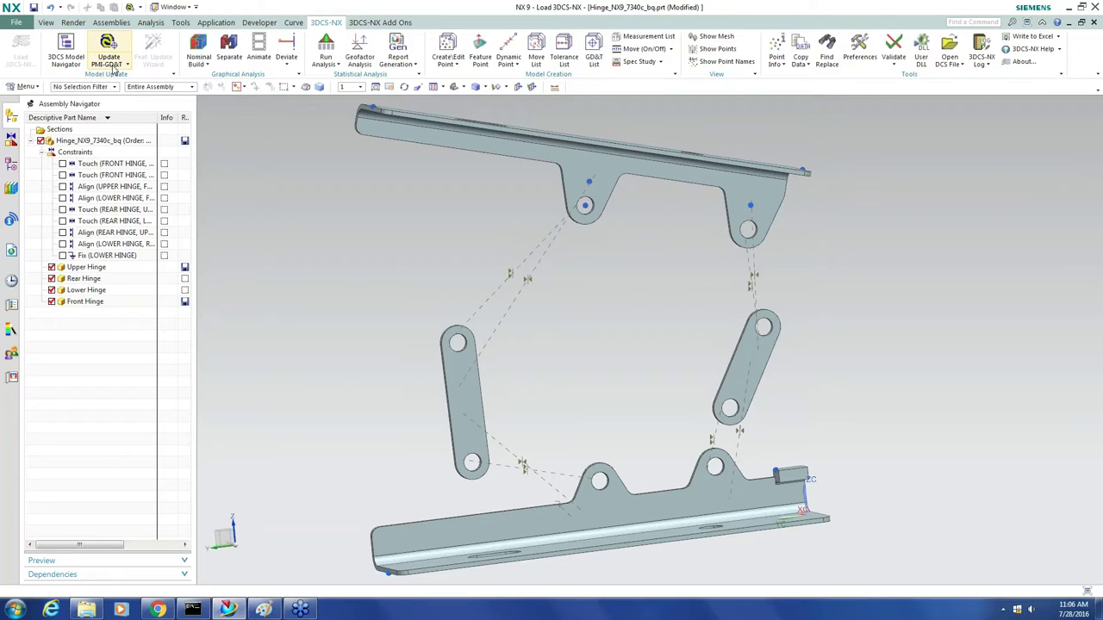
# Step: Run Update Constraints from Root and expand Moves in the reopened Model Navigator
pyautogui.click(115, 67)
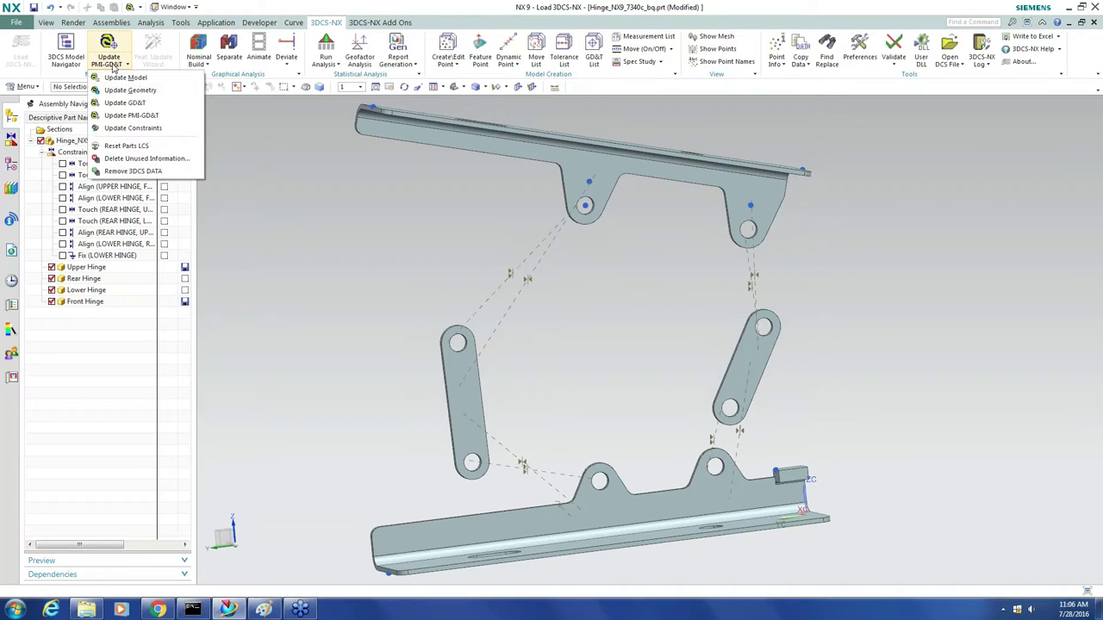
pyautogui.click(133, 128)
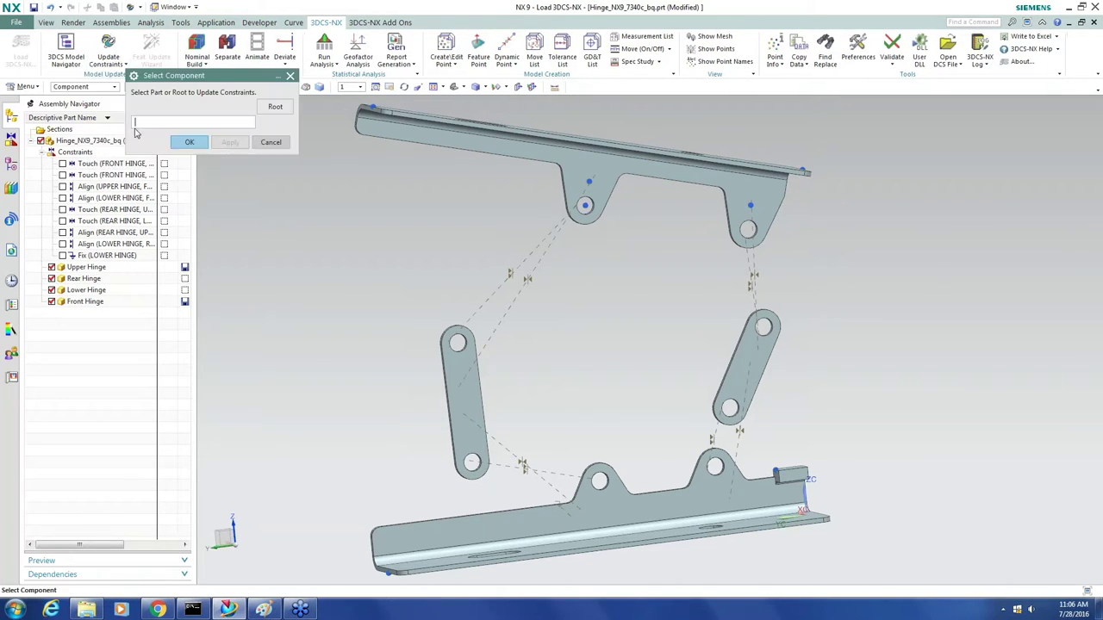
pyautogui.click(275, 106)
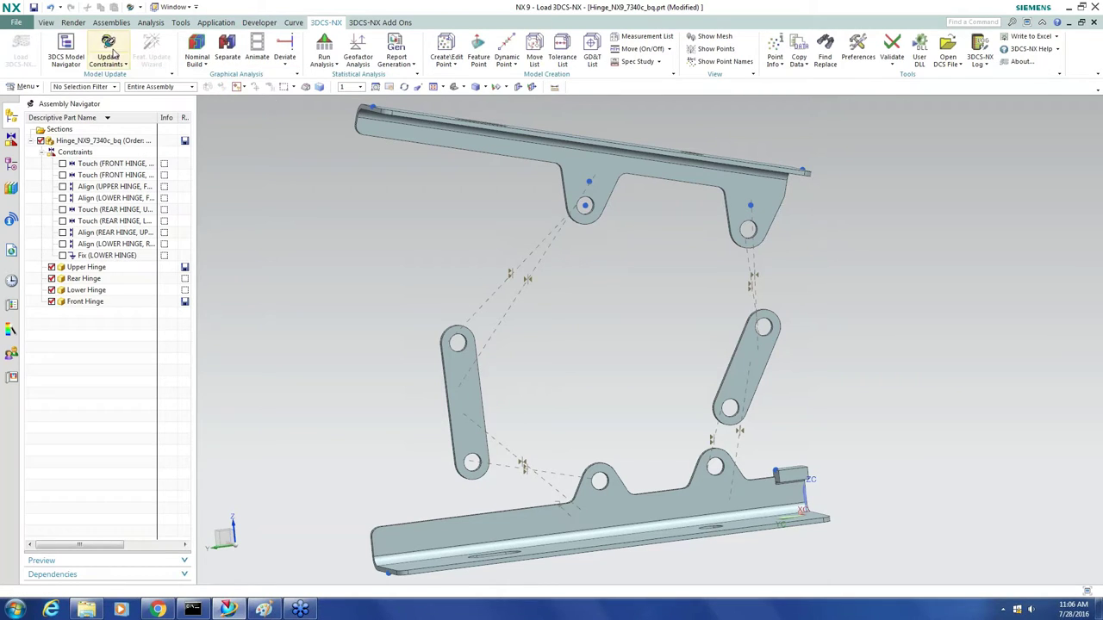
pyautogui.click(67, 47)
pyautogui.click(868, 365)
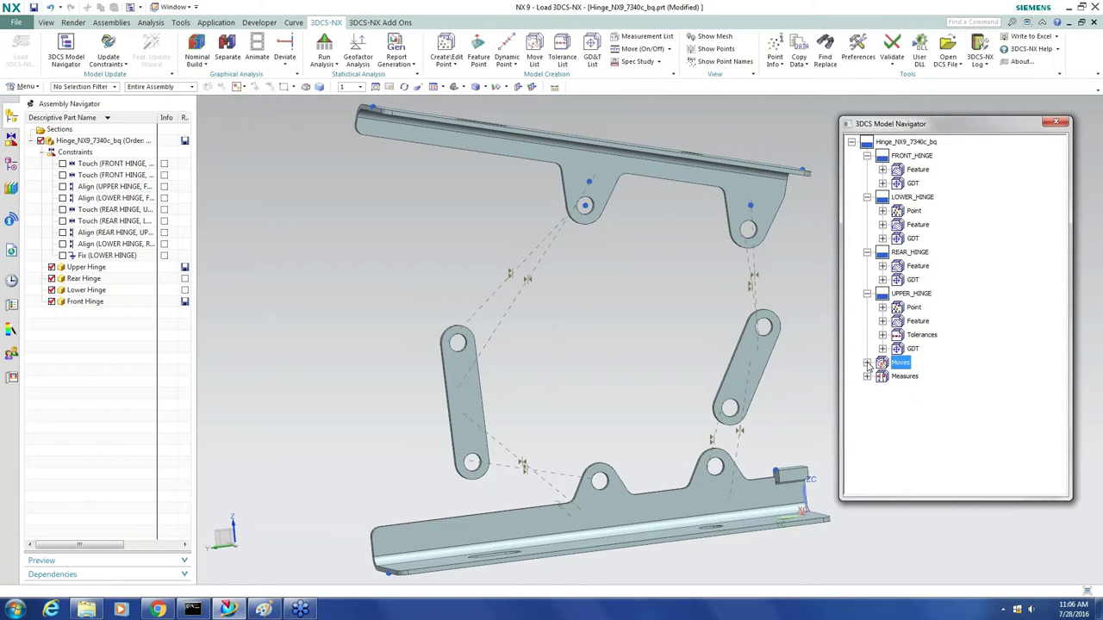
pyautogui.click(867, 362)
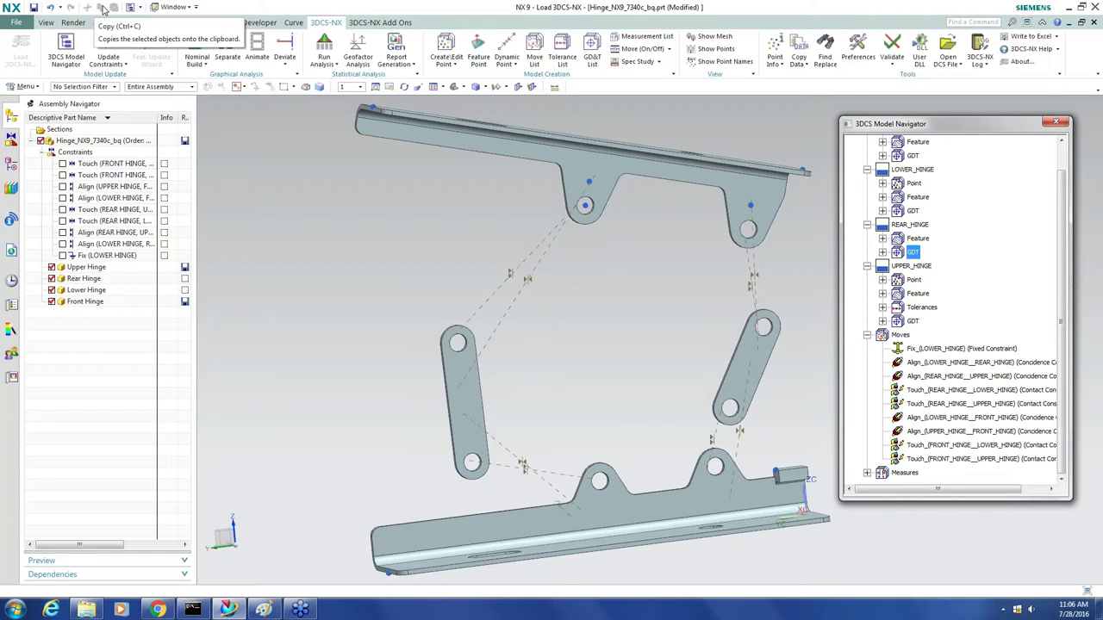
# Step: Build the hinge at nominal and open the Hinge_Angle histogram analysis window
pyautogui.click(198, 47)
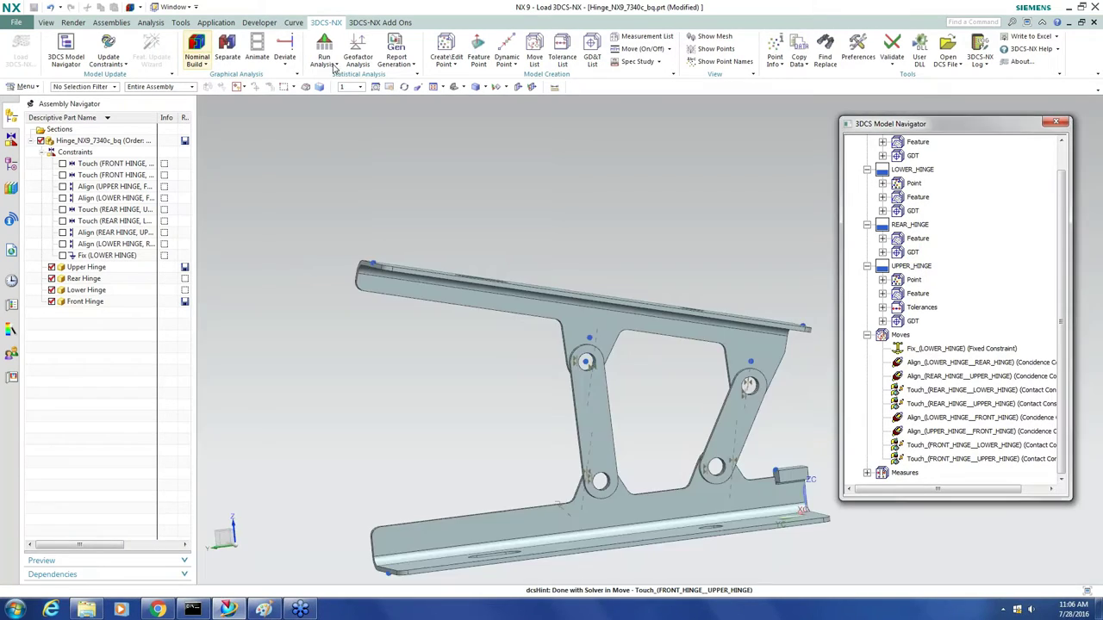
pyautogui.click(335, 65)
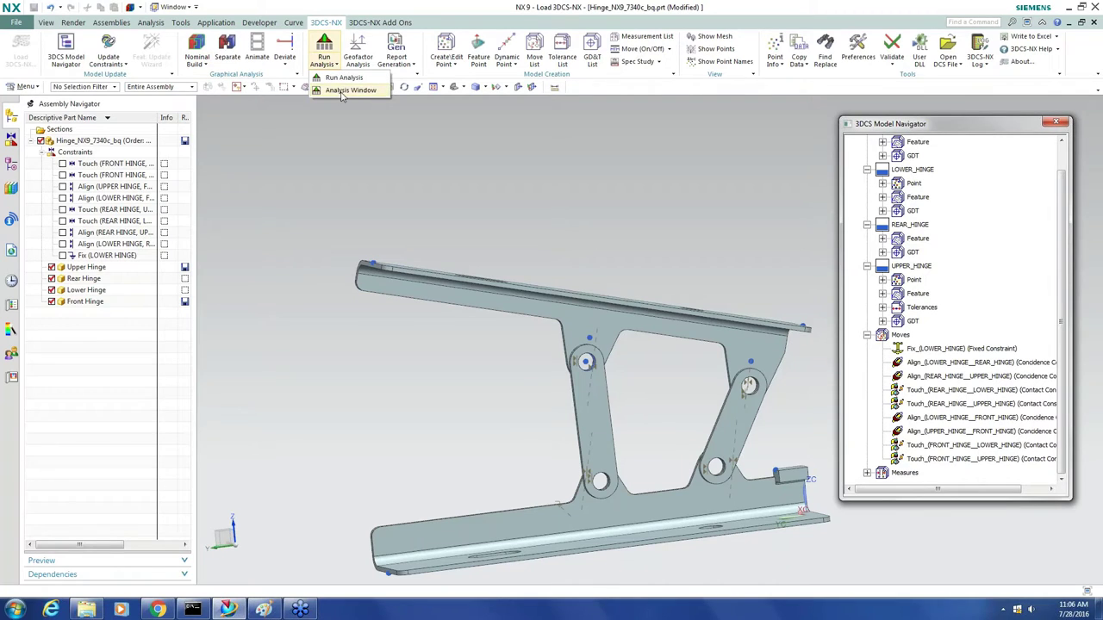
pyautogui.click(342, 90)
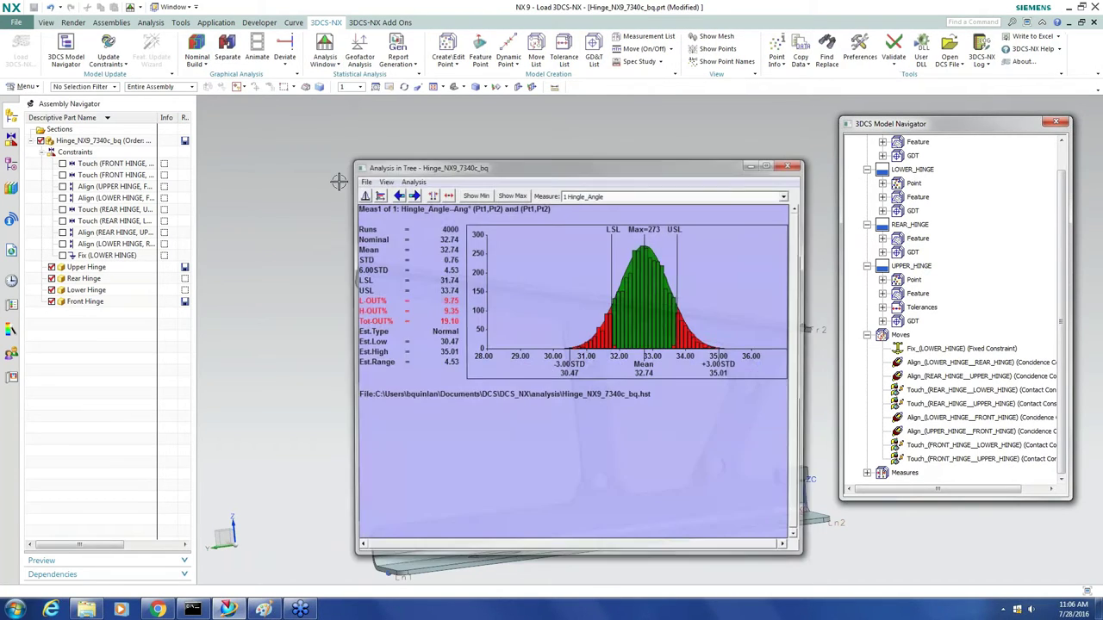
# Step: Save the simulation results as a .hst histogram file
pyautogui.click(364, 180)
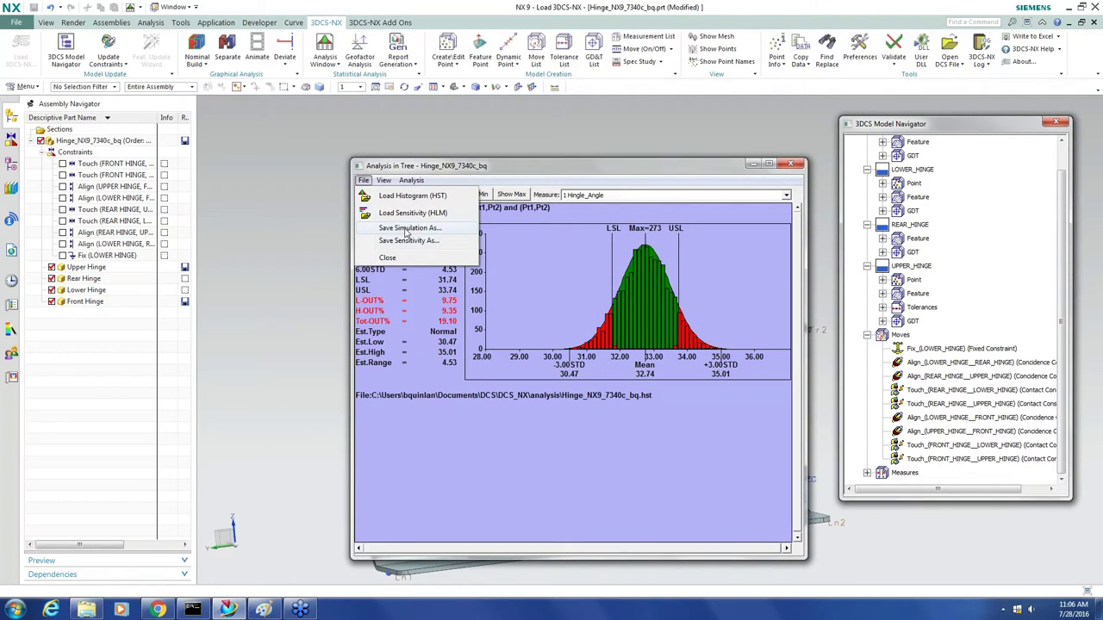
pyautogui.click(437, 230)
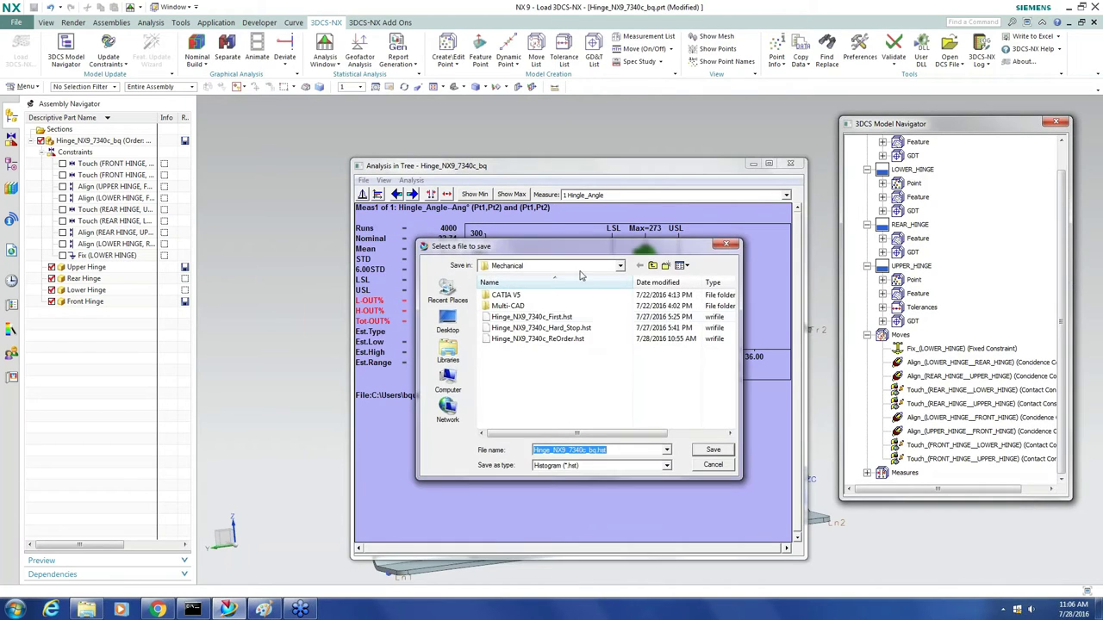
pyautogui.click(569, 318)
pyautogui.doubleClick(570, 318)
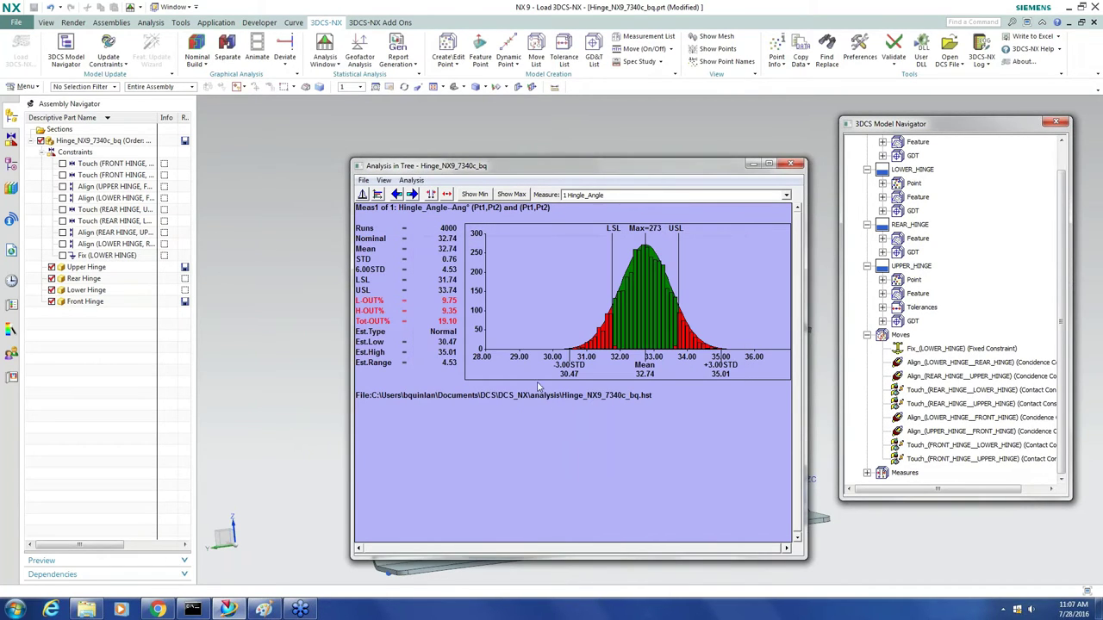